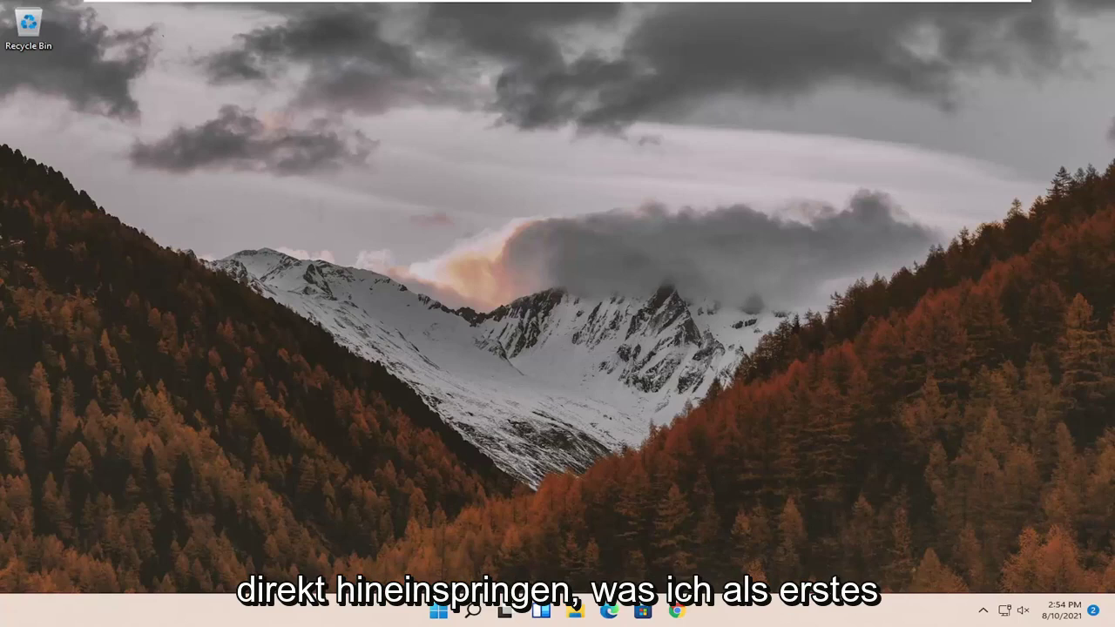
# - Open the settings for the appearance and performance of Windows and apply the visual effects option Adjust for best appearance
pyautogui.click(468, 613)
pyautogui.write('adjust')
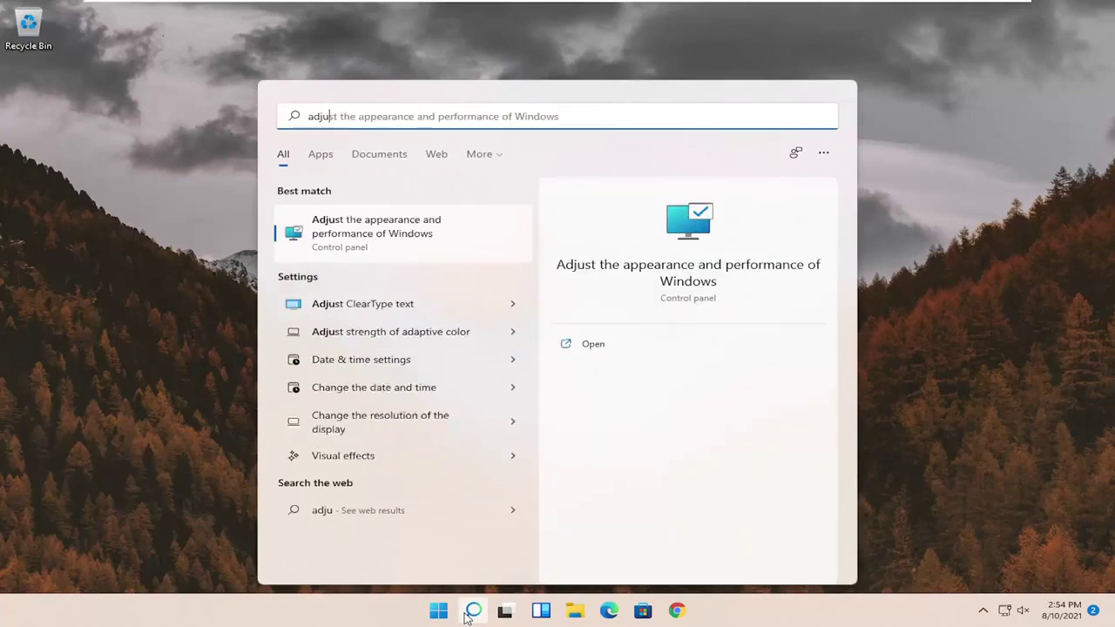
pyautogui.click(378, 235)
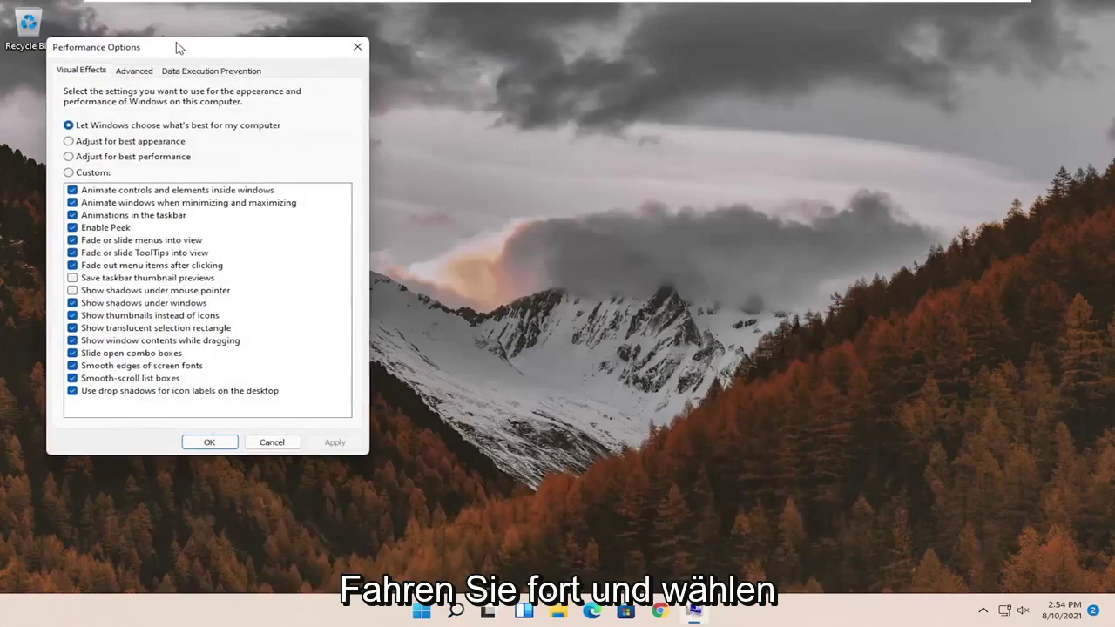
pyautogui.moveTo(177, 43); pyautogui.dragTo(413, 106)
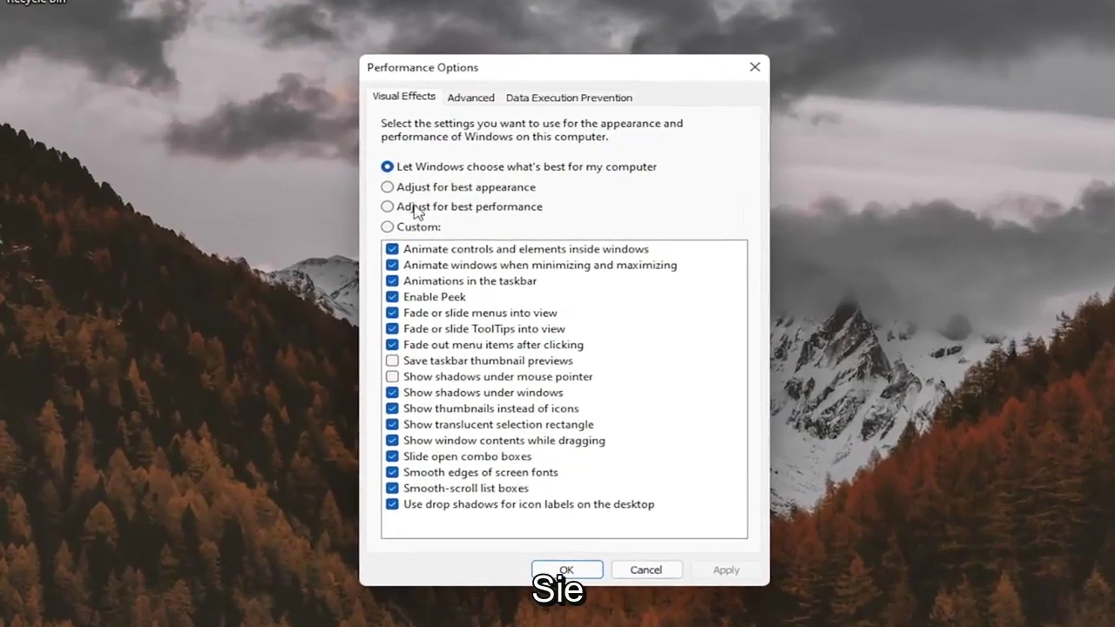
pyautogui.click(420, 188)
pyautogui.click(723, 571)
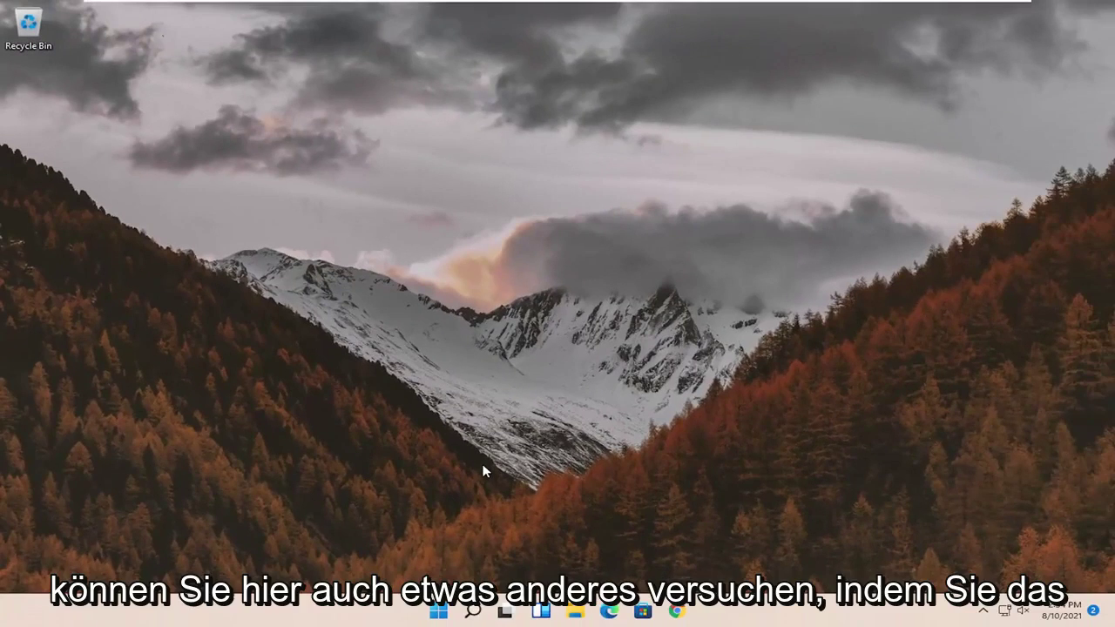
# - Search for regedit, run Registry Editor as administrator and allow it to make changes to the device
pyautogui.click(473, 612)
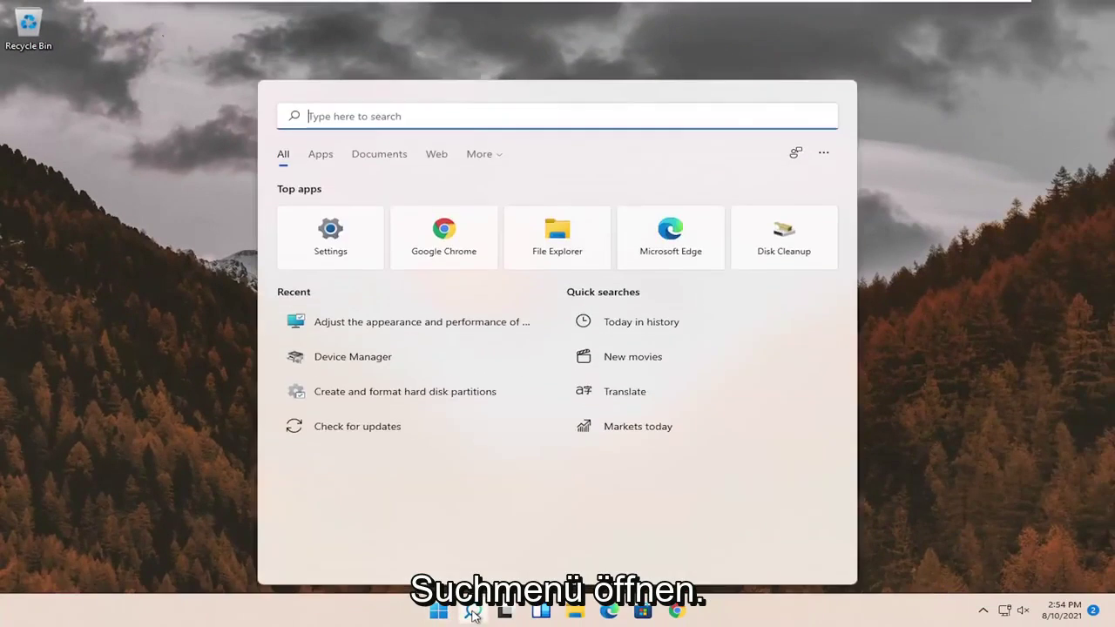
pyautogui.write('regedit')
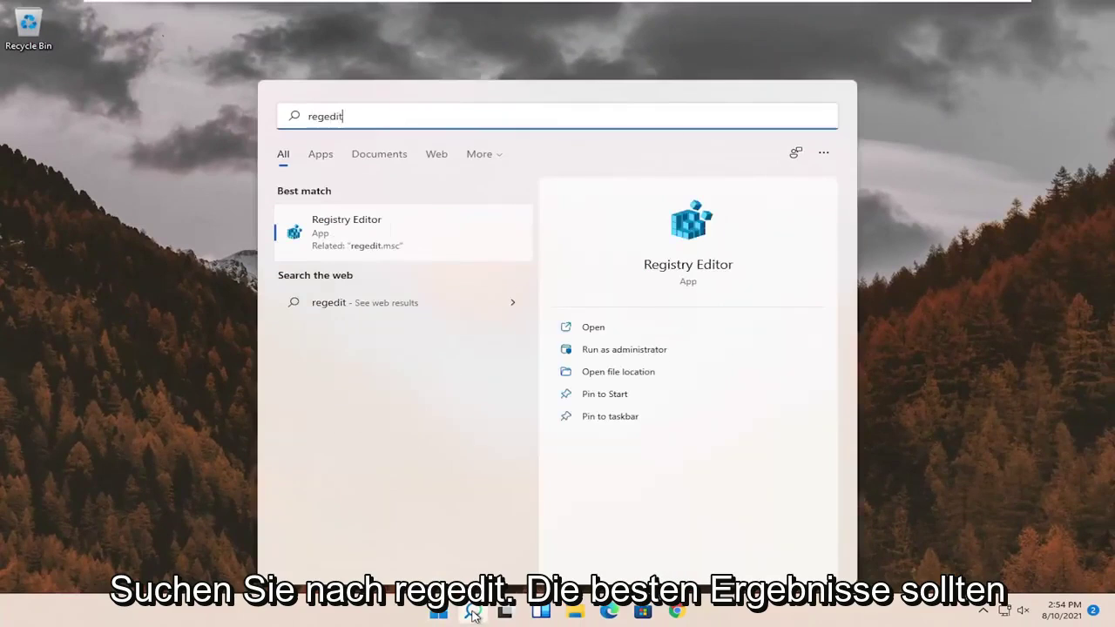
pyautogui.rightClick(342, 233)
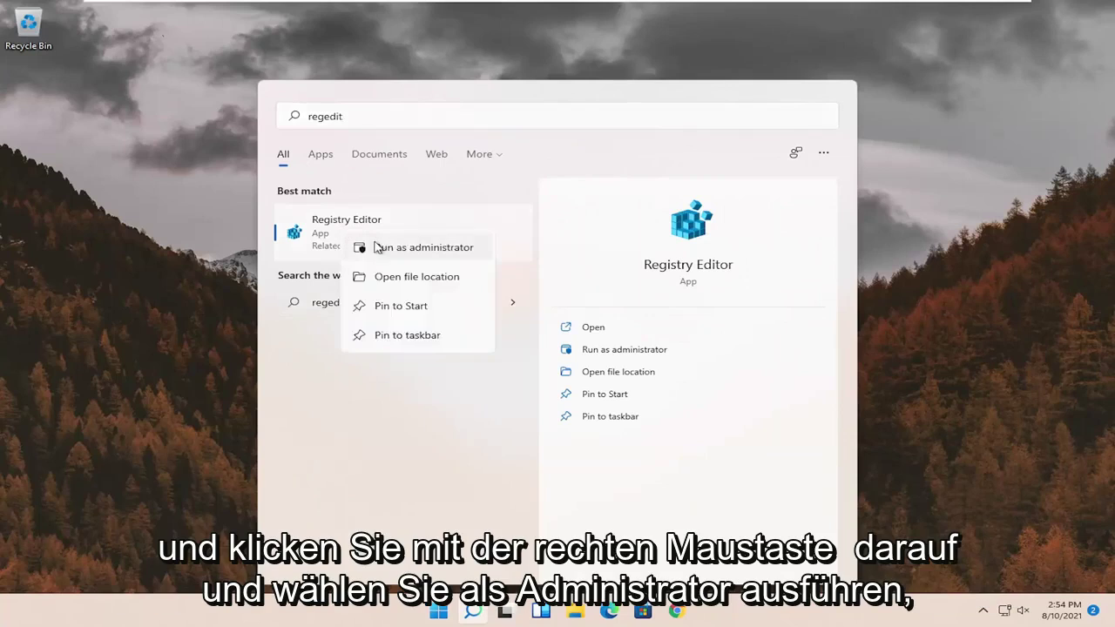
pyautogui.click(450, 250)
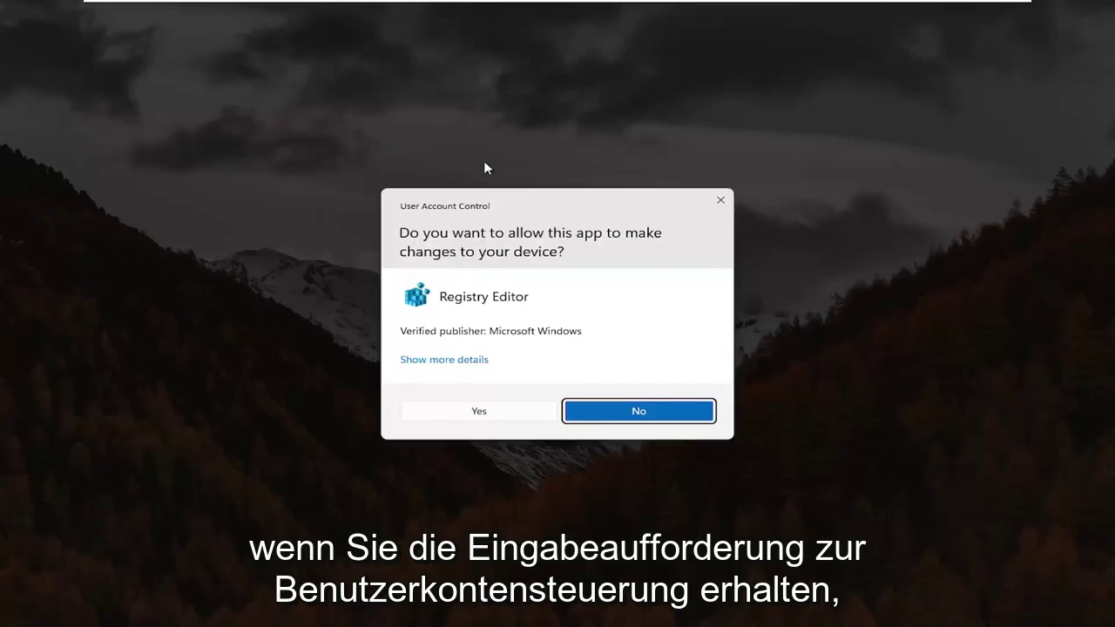
pyautogui.click(481, 413)
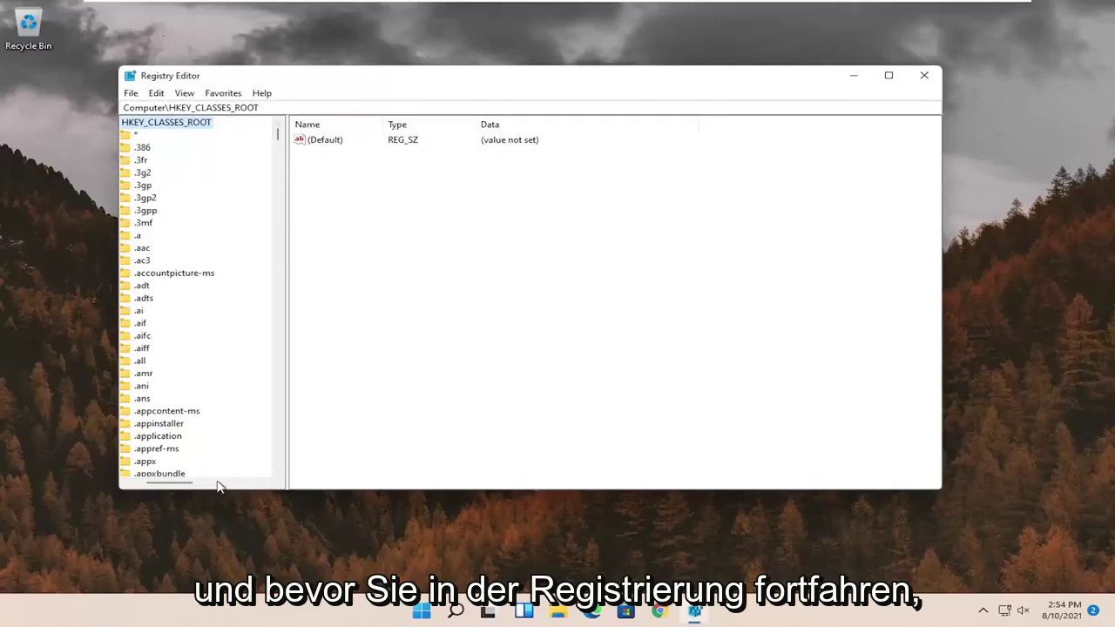
# - Collapse the HKEY_CLASSES_ROOT branch and select the Computer root of the registry tree
pyautogui.click(130, 483)
pyautogui.click(124, 130)
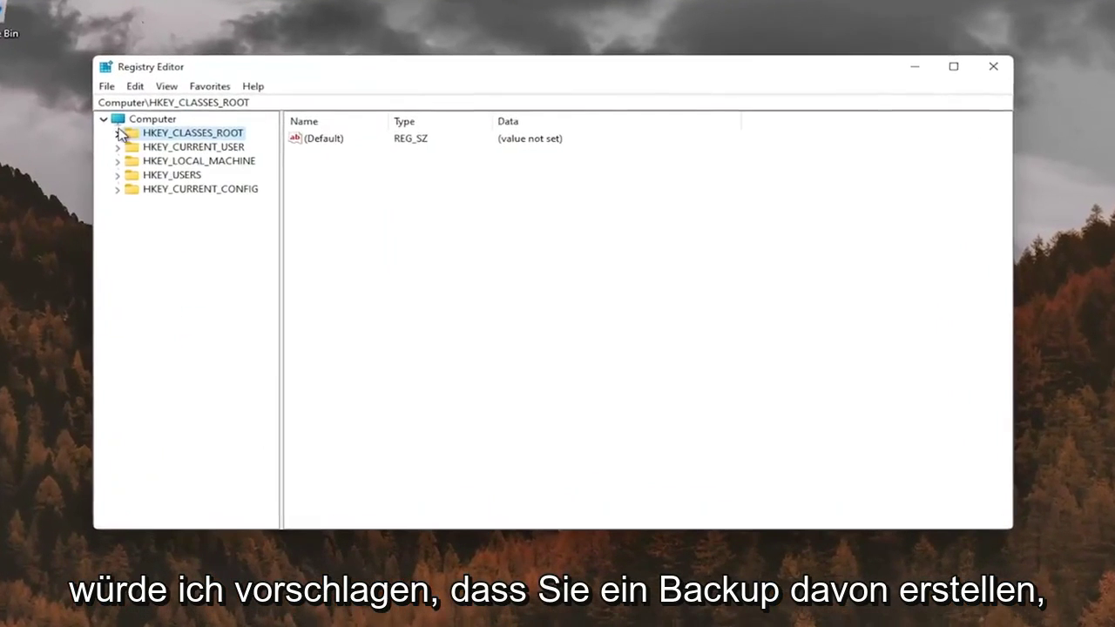
pyautogui.click(152, 120)
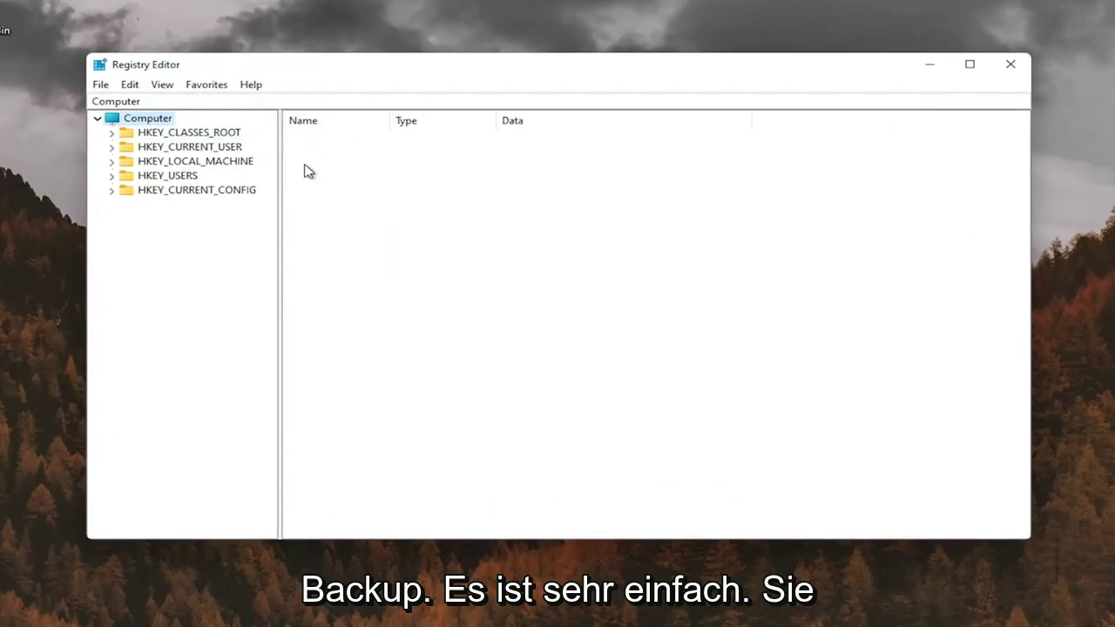
# - Start a registry export with the range All and Desktop as the save location, and close it without saving
pyautogui.click(102, 85)
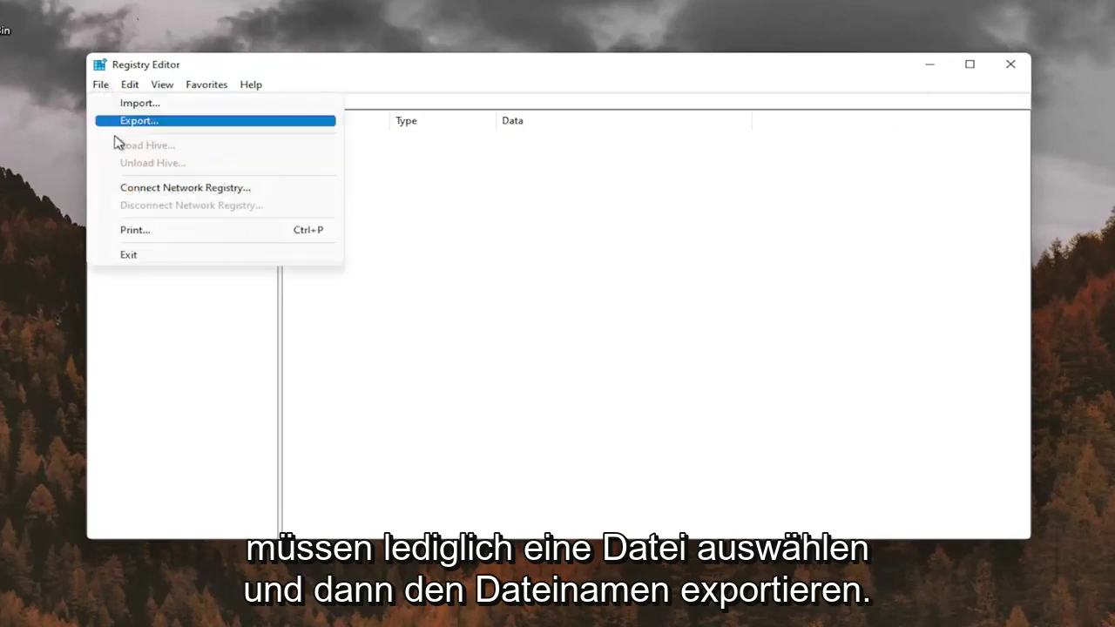
pyautogui.click(141, 123)
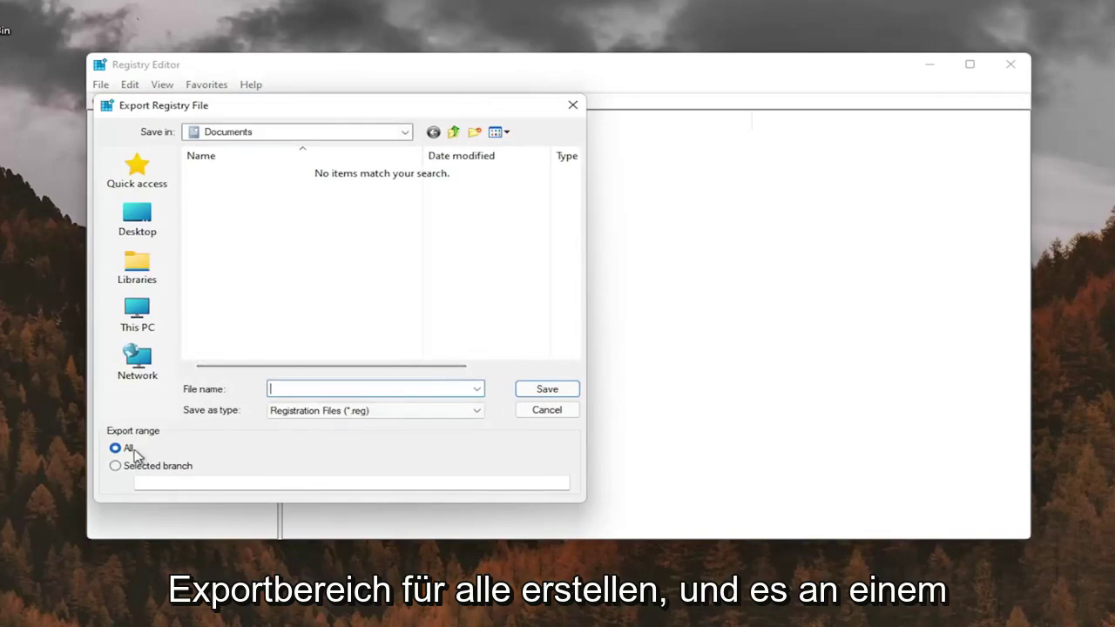
pyautogui.click(136, 219)
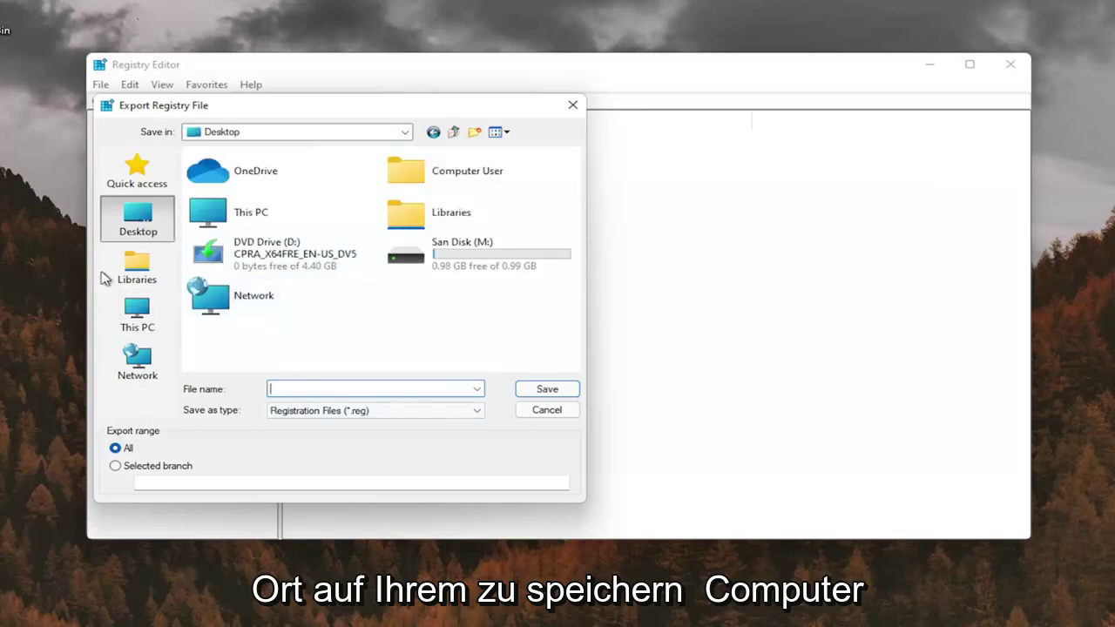
pyautogui.click(570, 108)
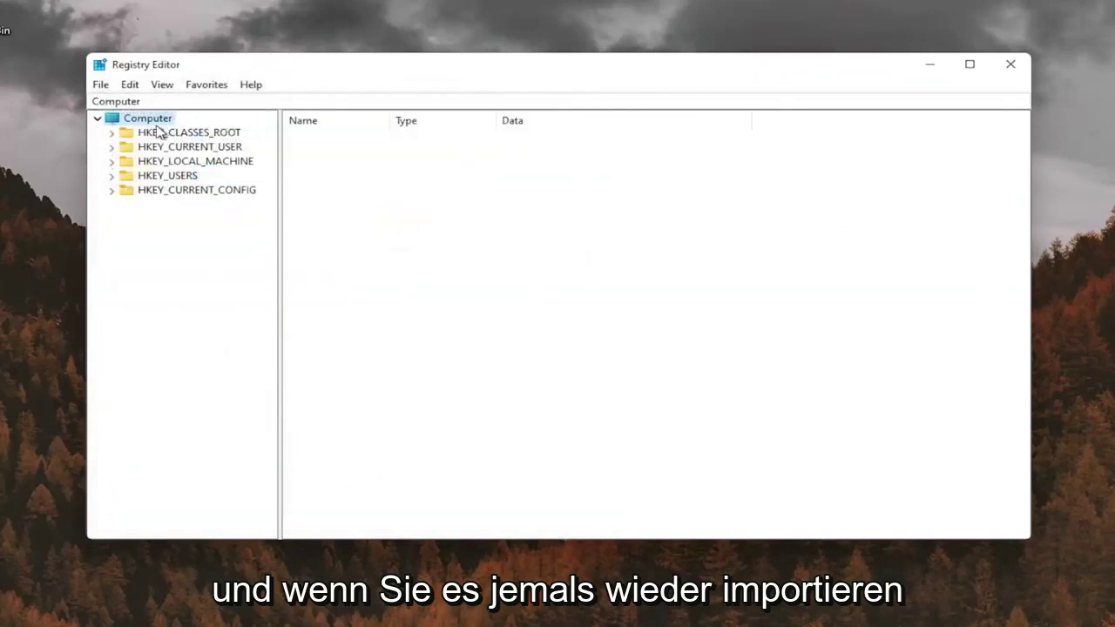
# - Start a registry file import, browse to the Desktop folder and cancel the import
pyautogui.click(106, 86)
pyautogui.click(124, 105)
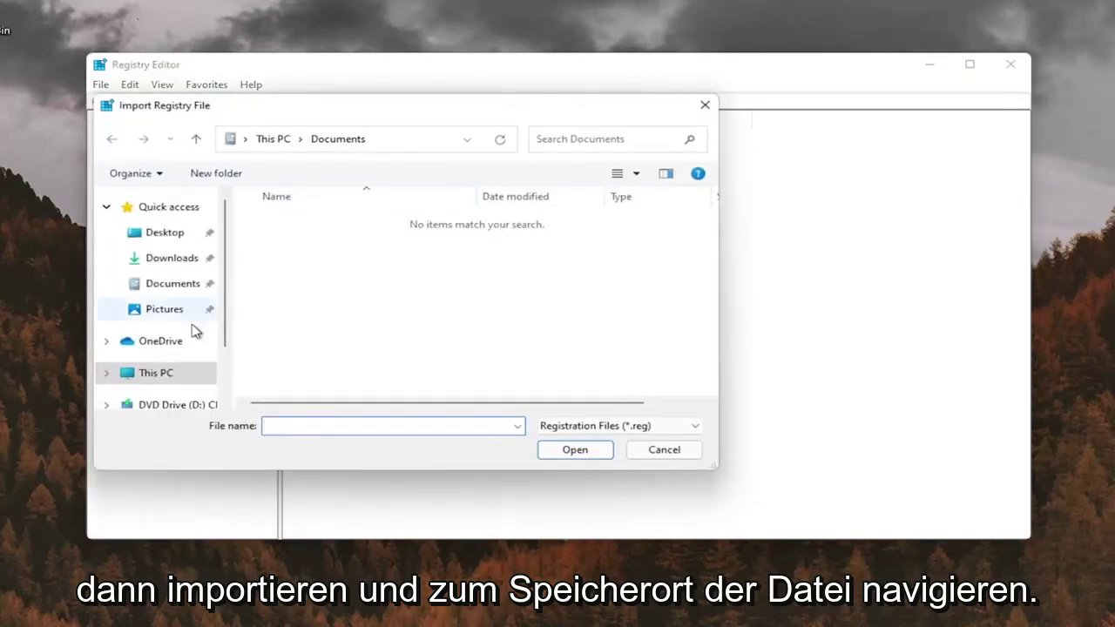
pyautogui.click(161, 233)
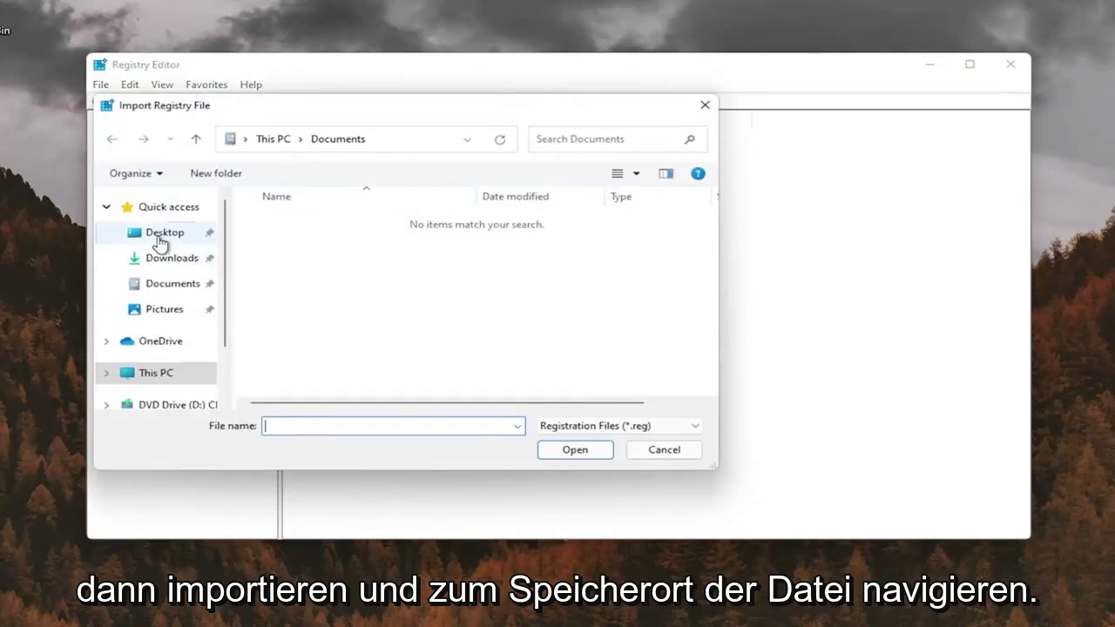
pyautogui.click(664, 450)
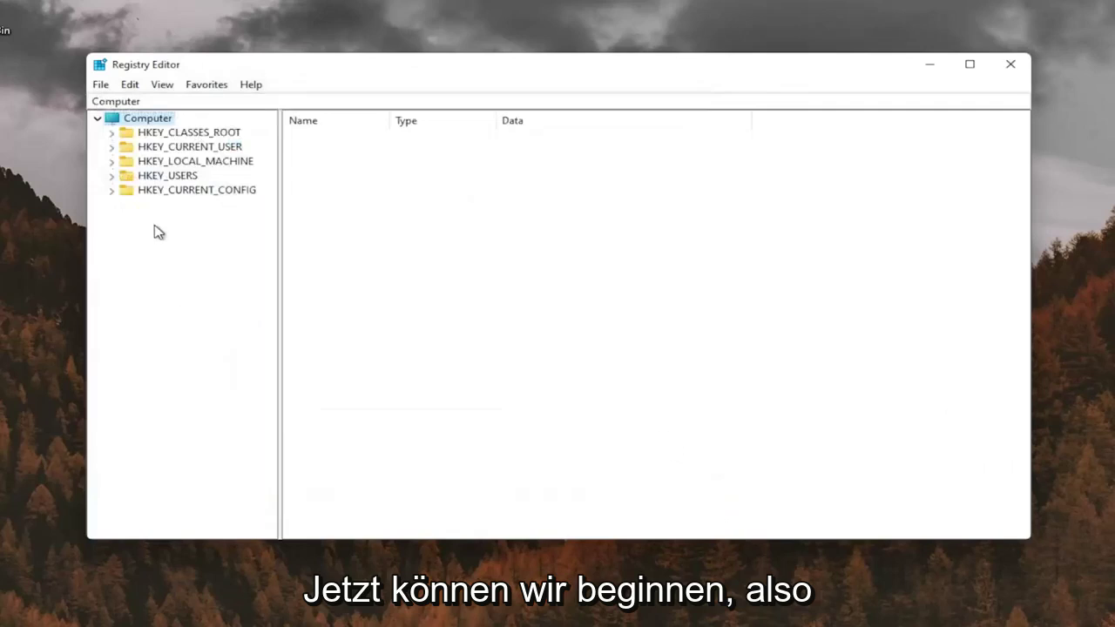
# - Expand and select HKEY_CURRENT_USER\Control Panel\Desktop, and widen the key tree and the Name column of its values
pyautogui.doubleClick(180, 148)
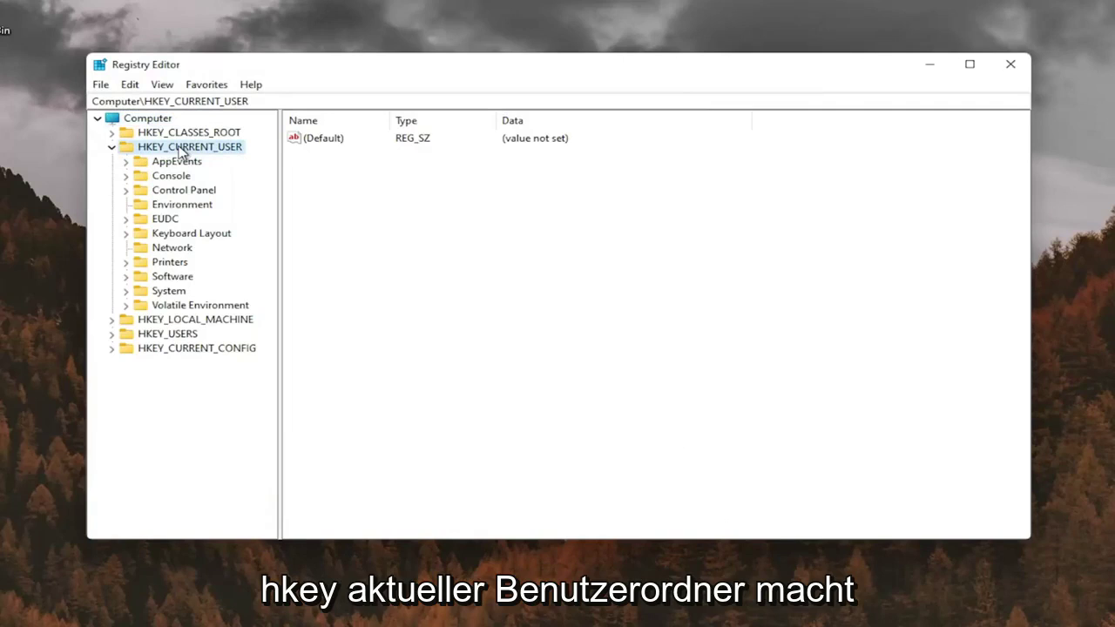
pyautogui.doubleClick(174, 193)
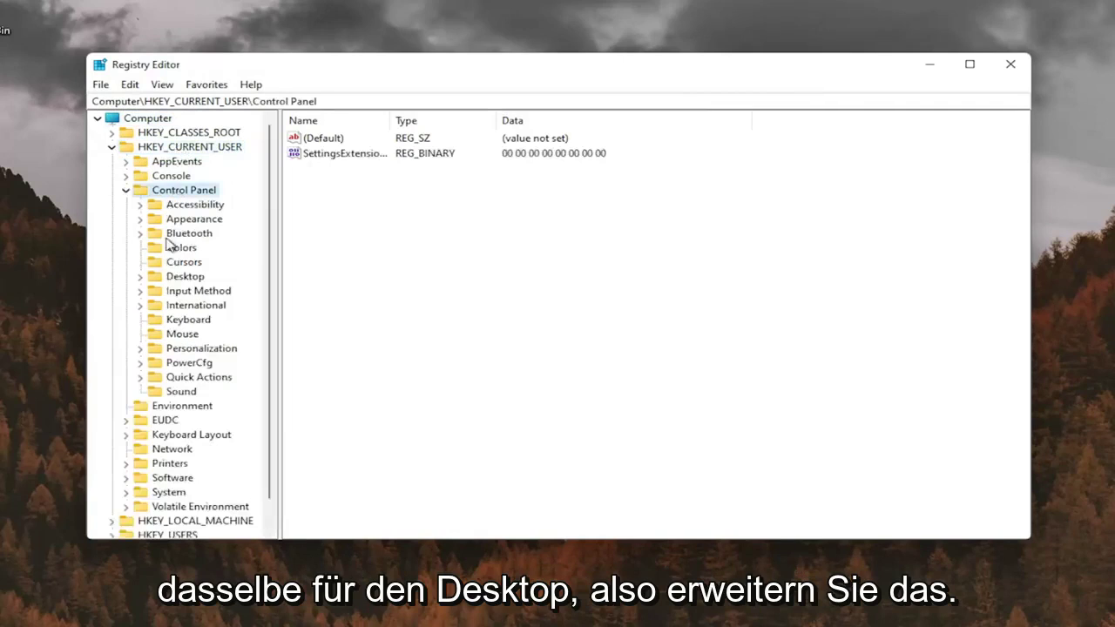
pyautogui.click(179, 277)
pyautogui.doubleClick(179, 278)
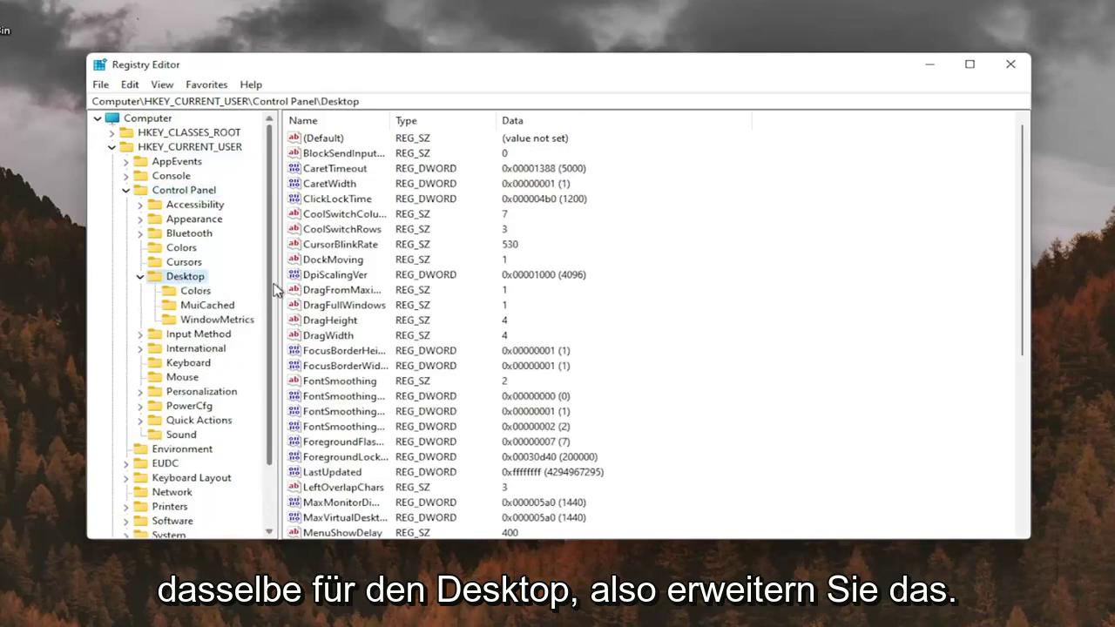
pyautogui.moveTo(282, 274); pyautogui.dragTo(305, 274)
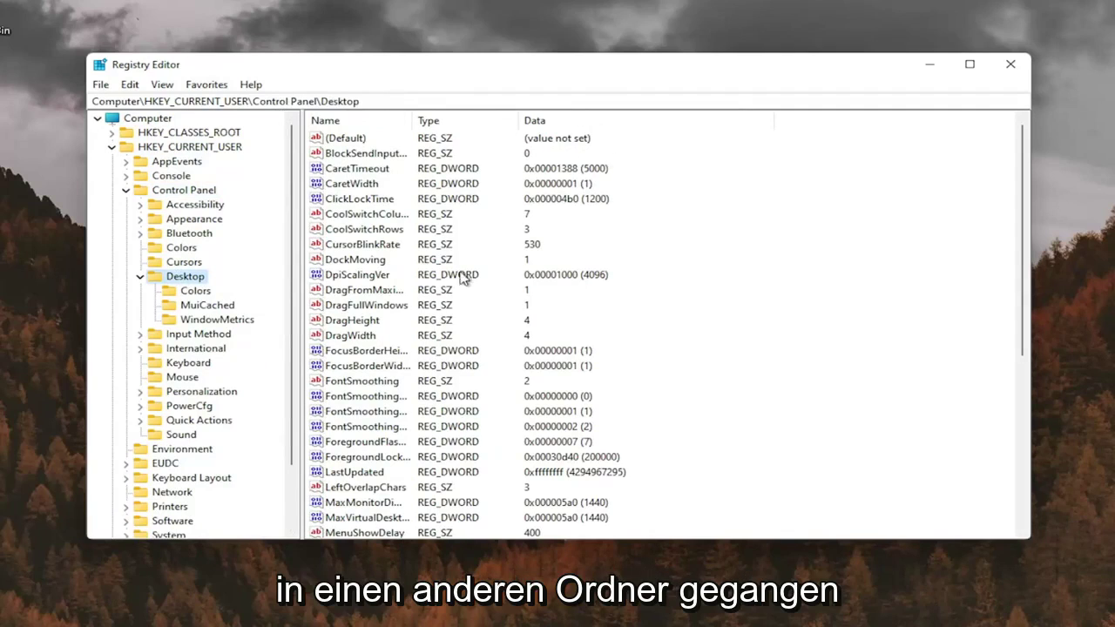
pyautogui.moveTo(407, 114); pyautogui.dragTo(472, 116)
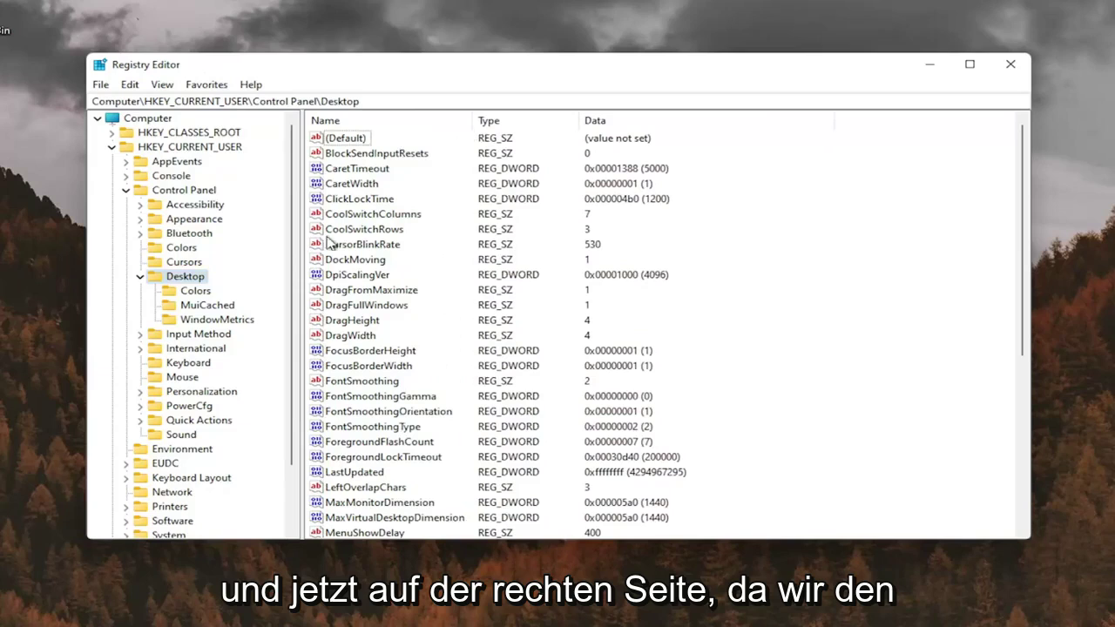
pyautogui.click(170, 277)
# - Set the value data of Win8DpiScaling in the Desktop key to 1
pyautogui.scroll(-5, 386, 324)
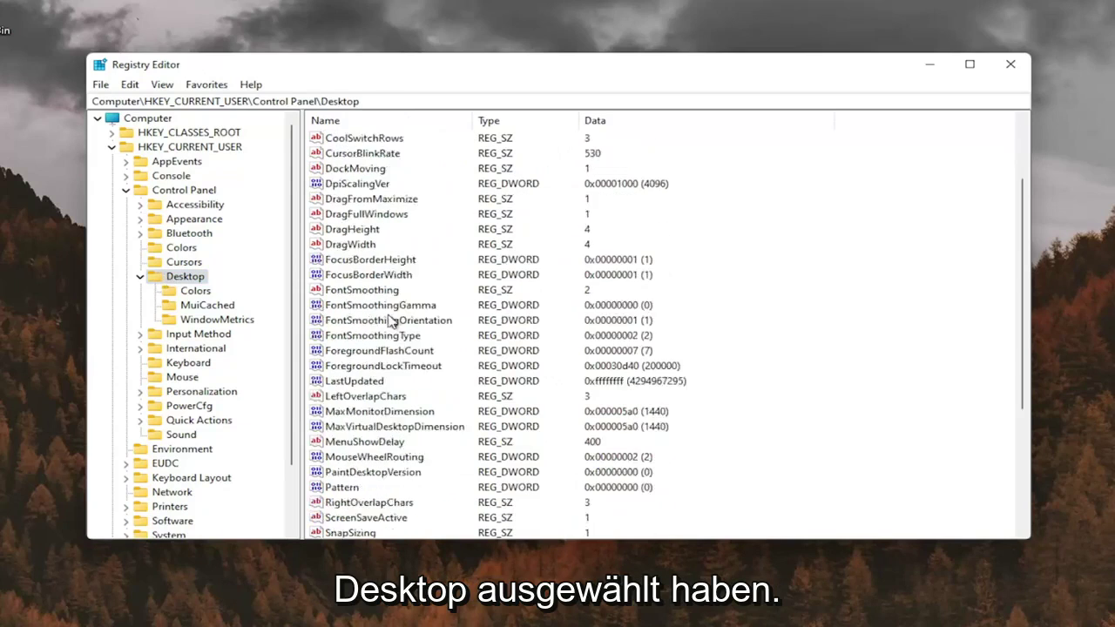
pyautogui.scroll(-2, 386, 324)
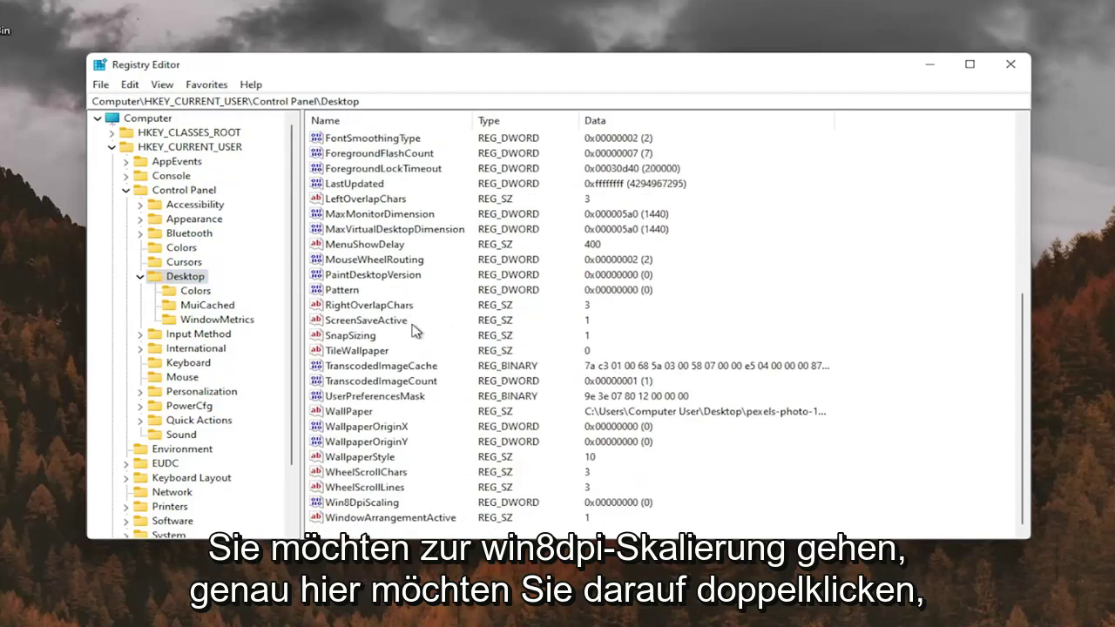
pyautogui.click(364, 506)
pyautogui.doubleClick(364, 505)
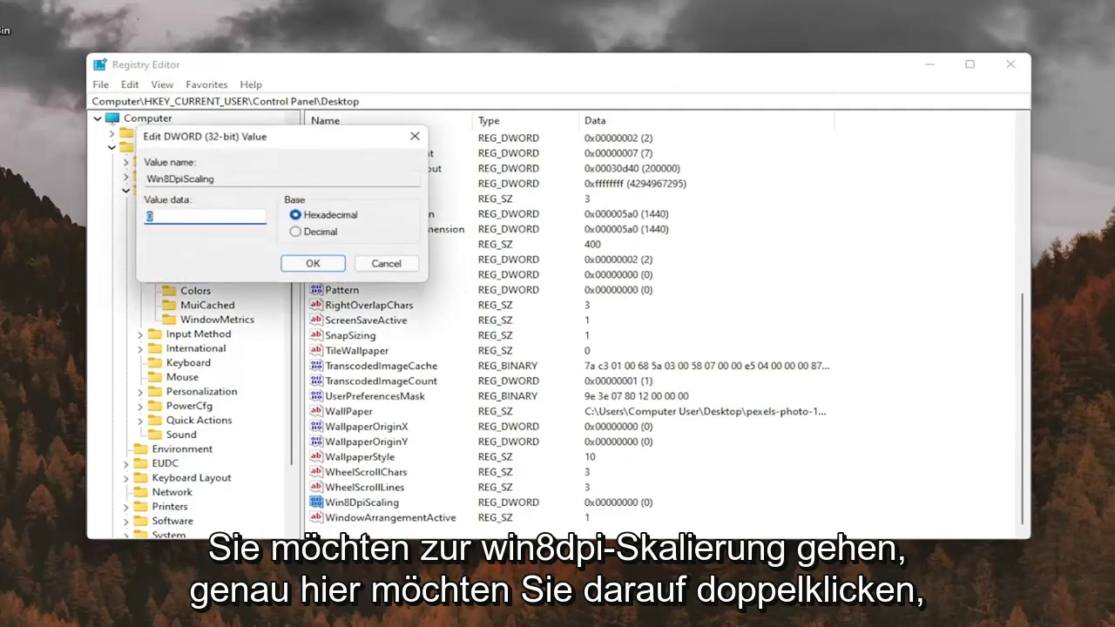
pyautogui.click(154, 223)
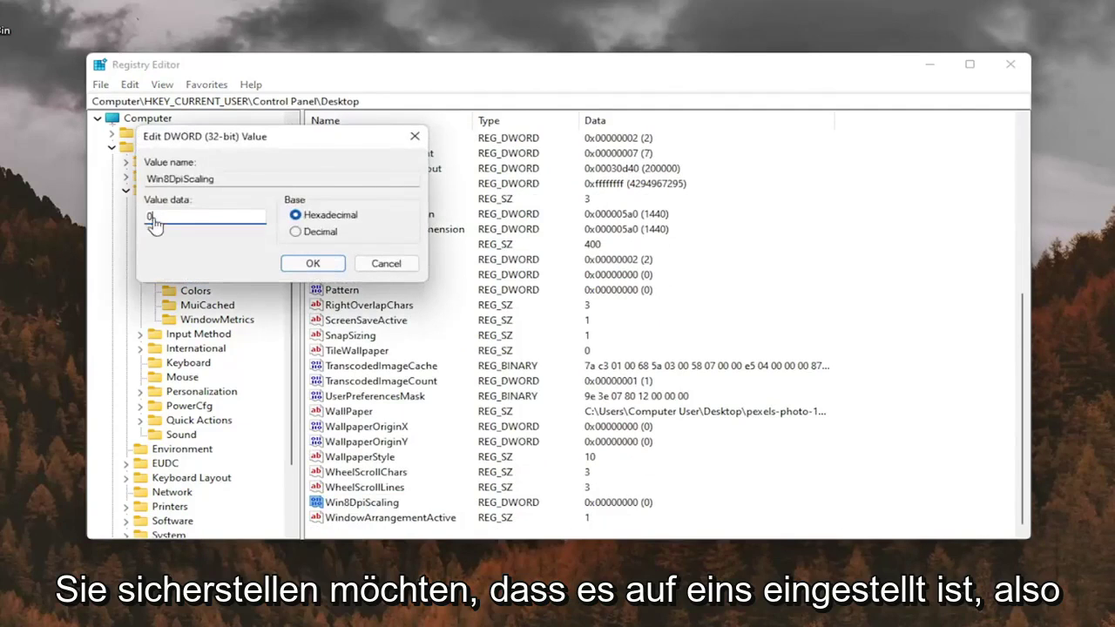
pyautogui.press('BackSpace')
pyautogui.write('1')
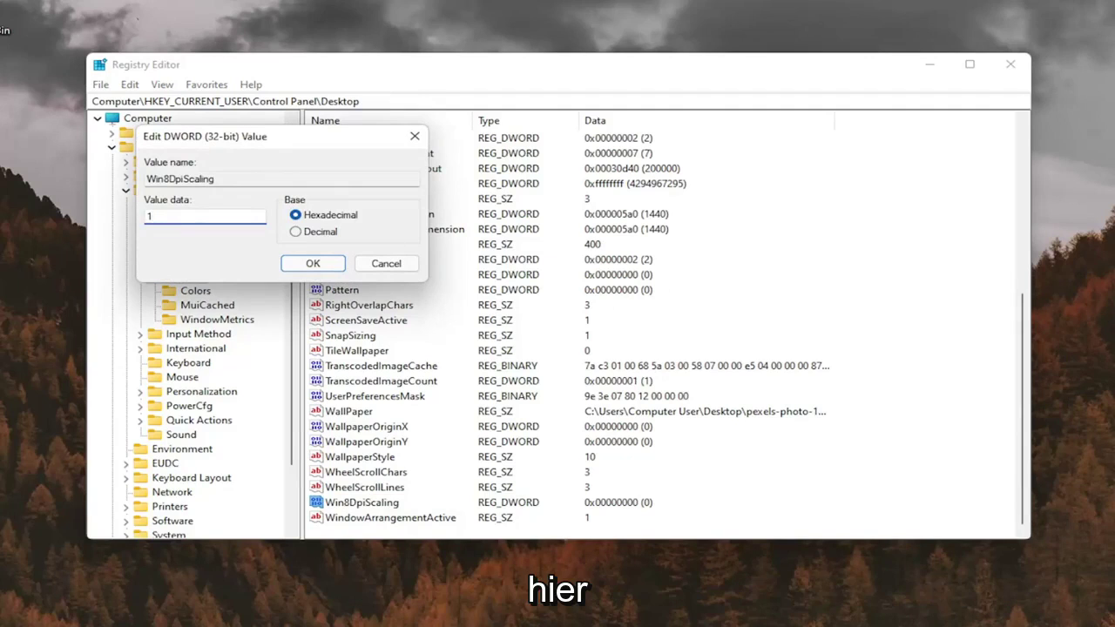
pyautogui.click(310, 264)
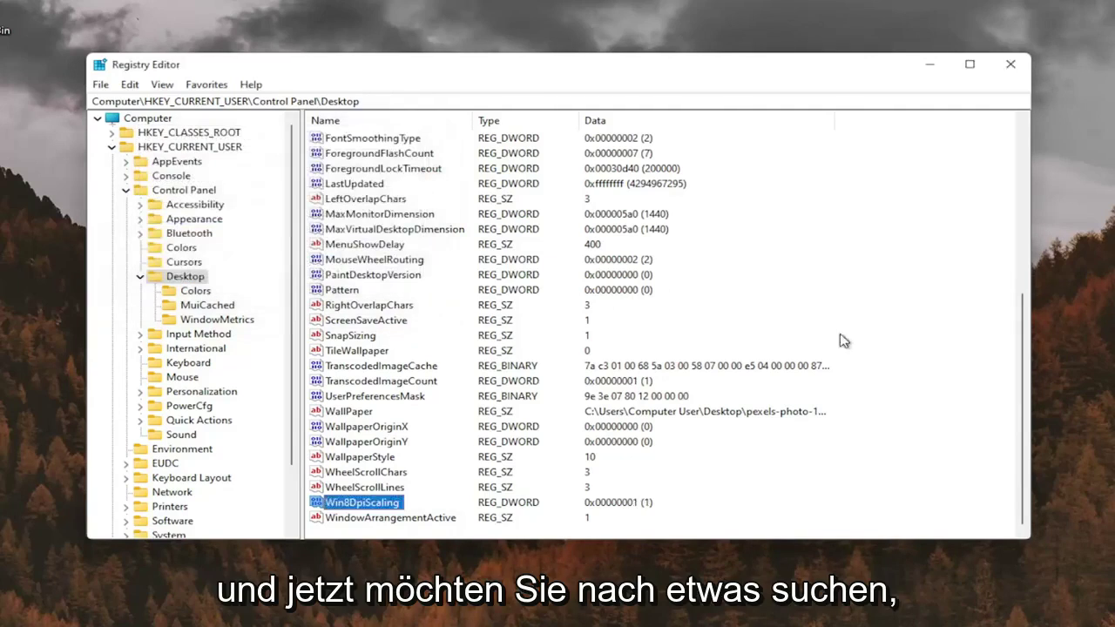
# - Check the Desktop key for a LogPixels entry and create a new DWORD (32-bit) value named LogPixels there
pyautogui.click(376, 249)
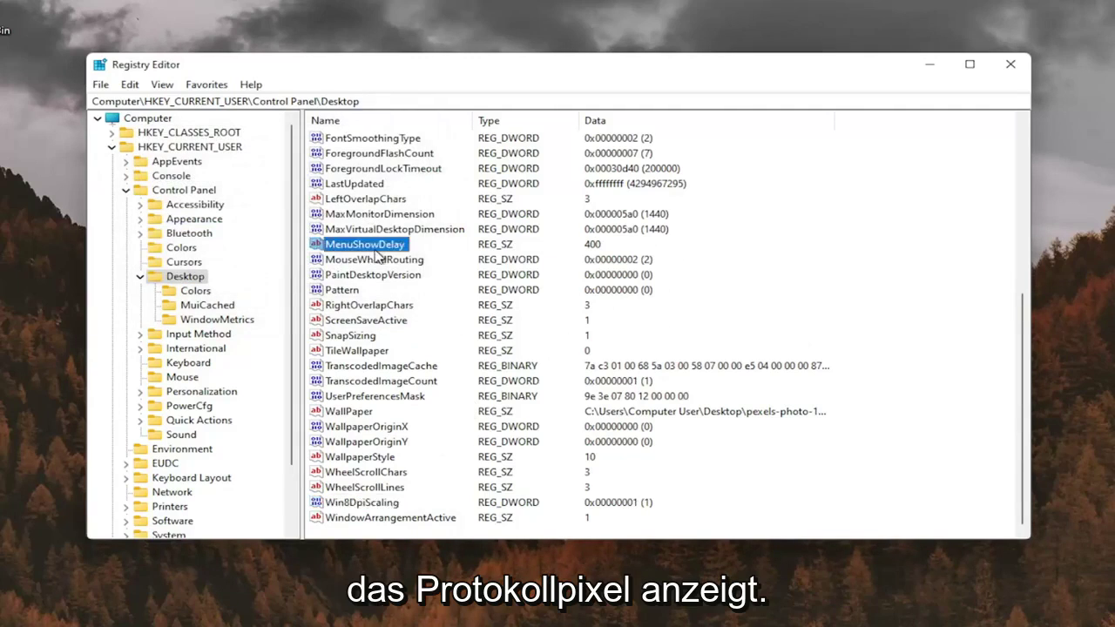
pyautogui.scroll(2, 376, 253)
pyautogui.scroll(-2, 376, 253)
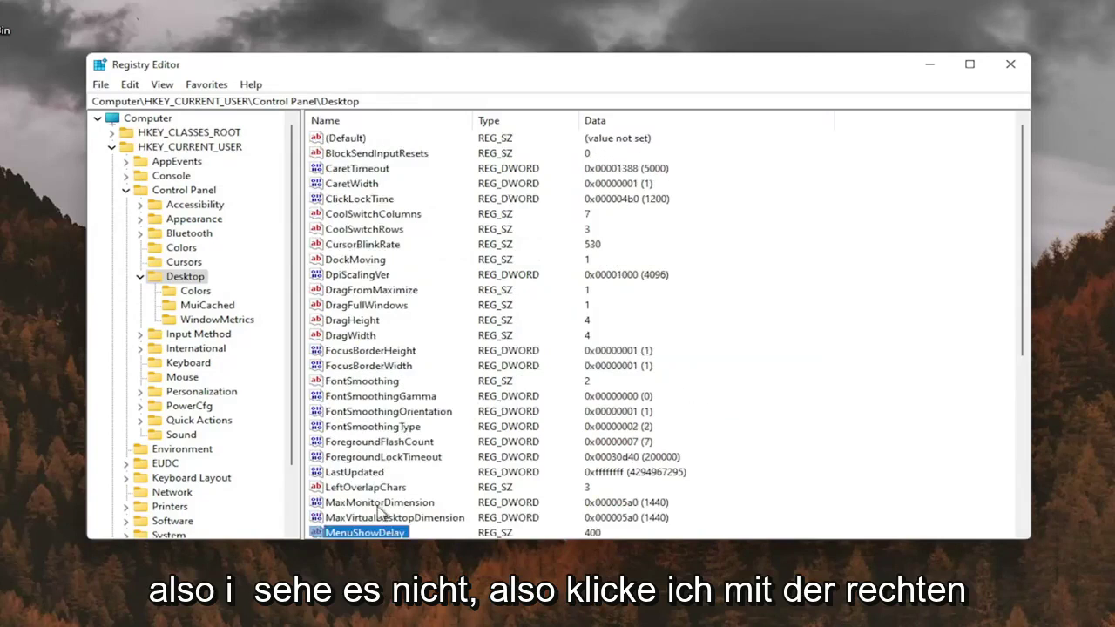
pyautogui.scroll(-6, 404, 398)
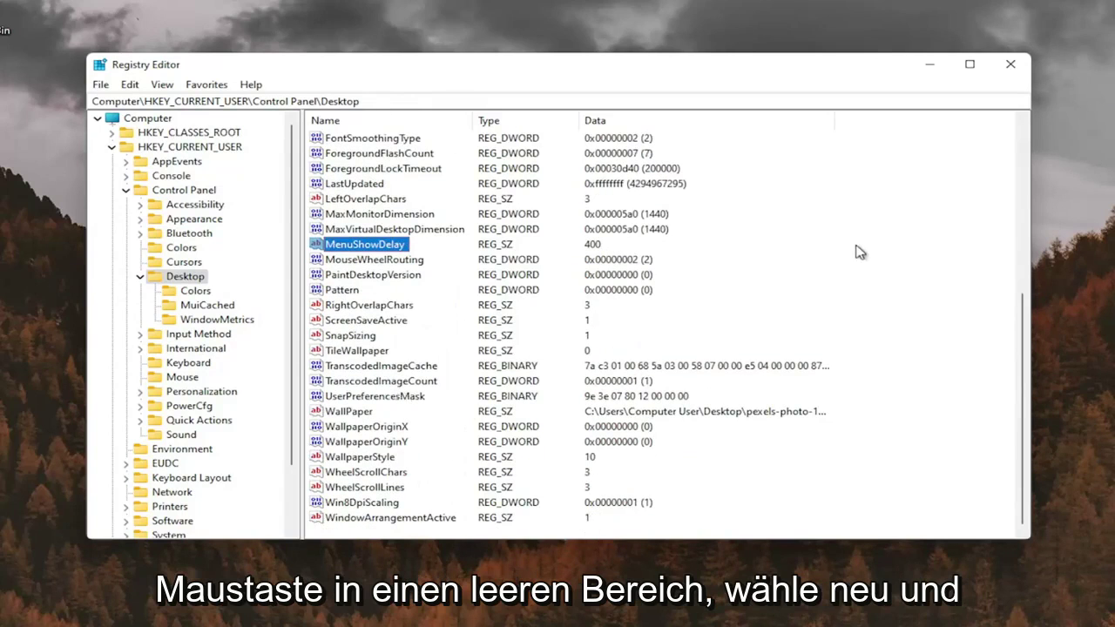
pyautogui.rightClick(824, 206)
pyautogui.moveTo(872, 219)
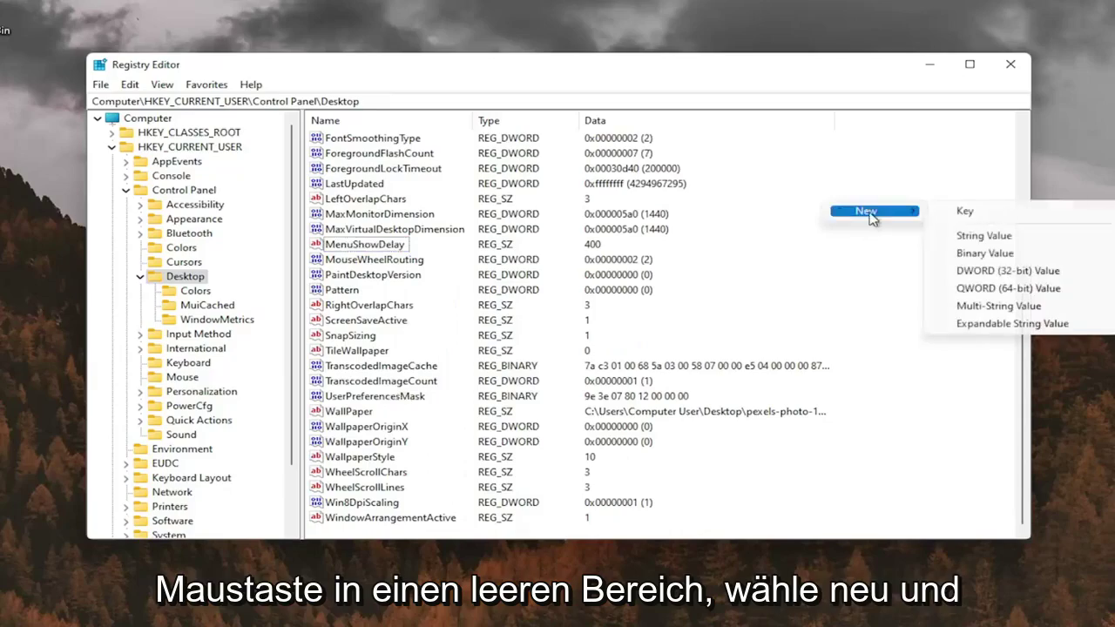
pyautogui.click(967, 270)
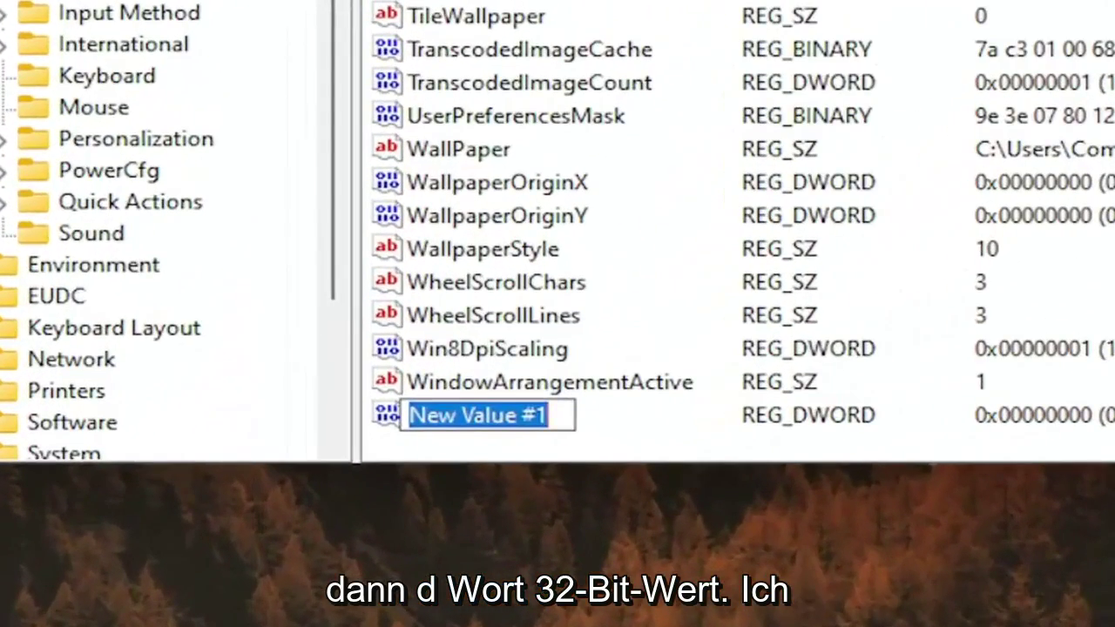
pyautogui.write('Log')
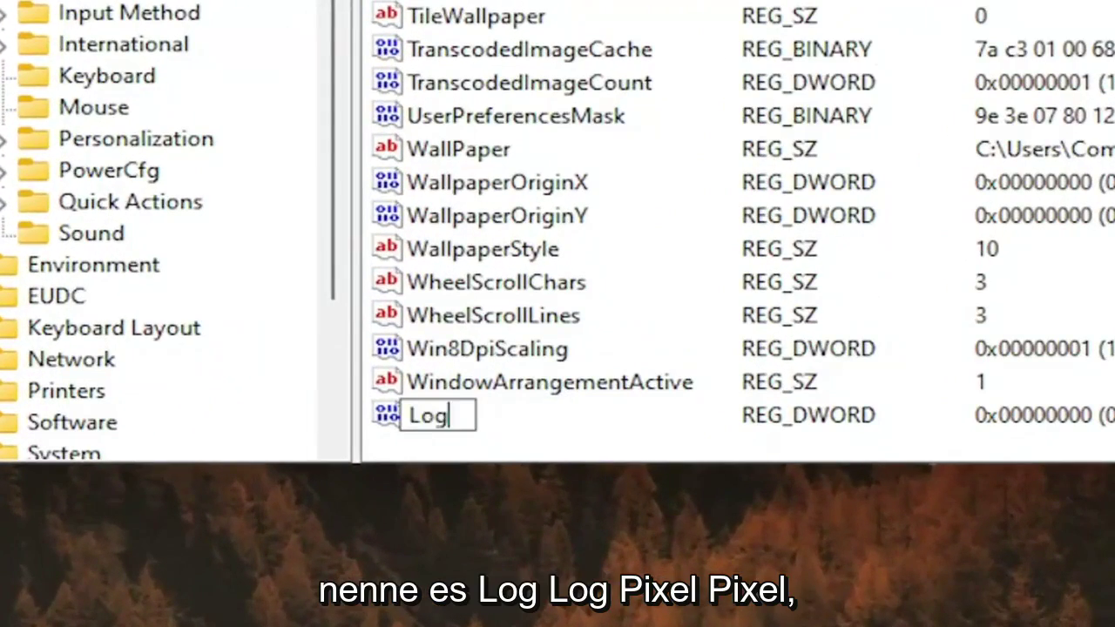
pyautogui.write('Pixels')
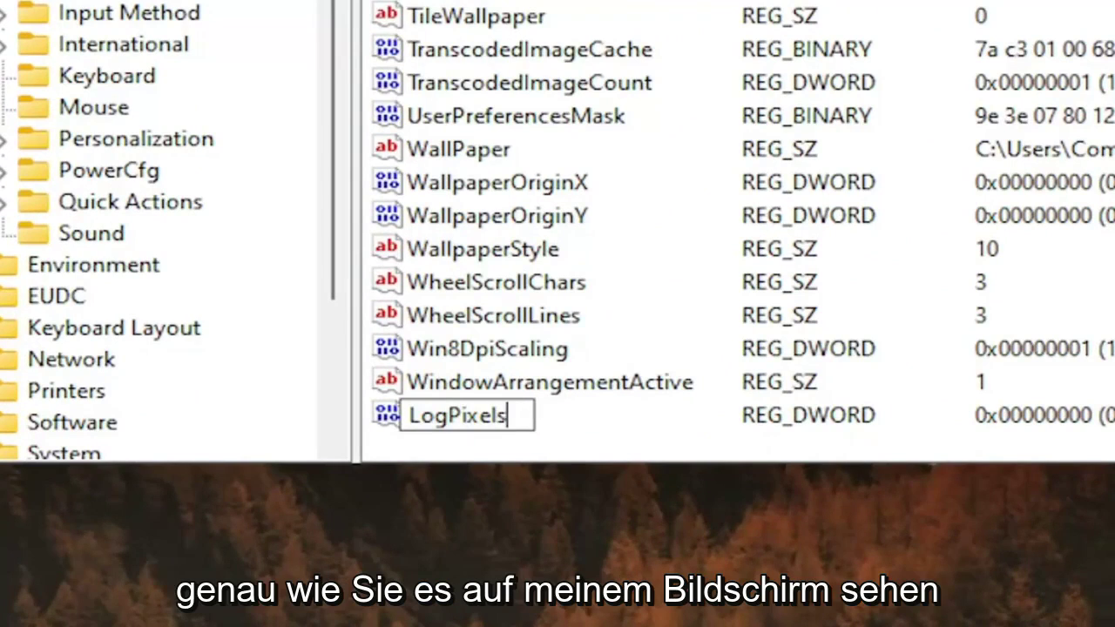
pyautogui.press('Return')
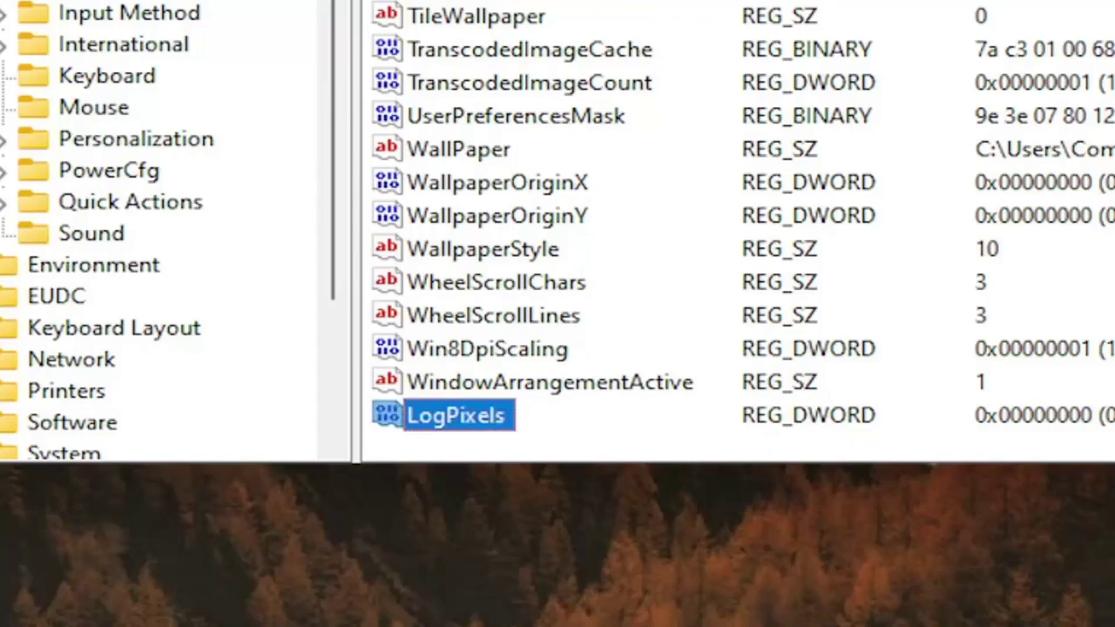
# - Set the value data of LogPixels to 78 with the hexadecimal base
pyautogui.doubleClick(488, 420)
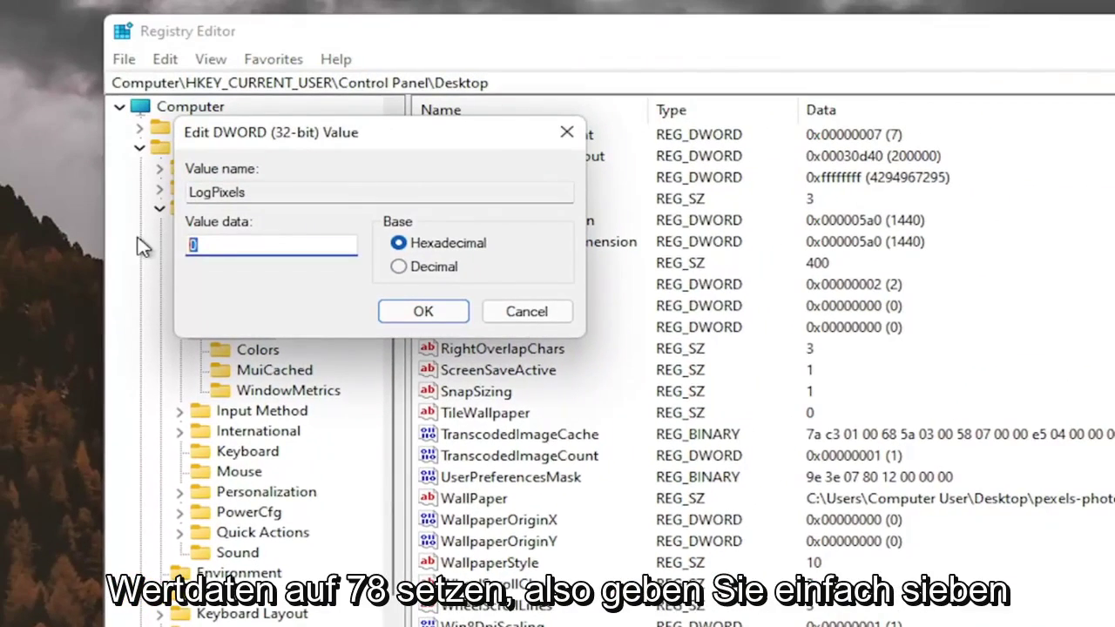
pyautogui.write('78')
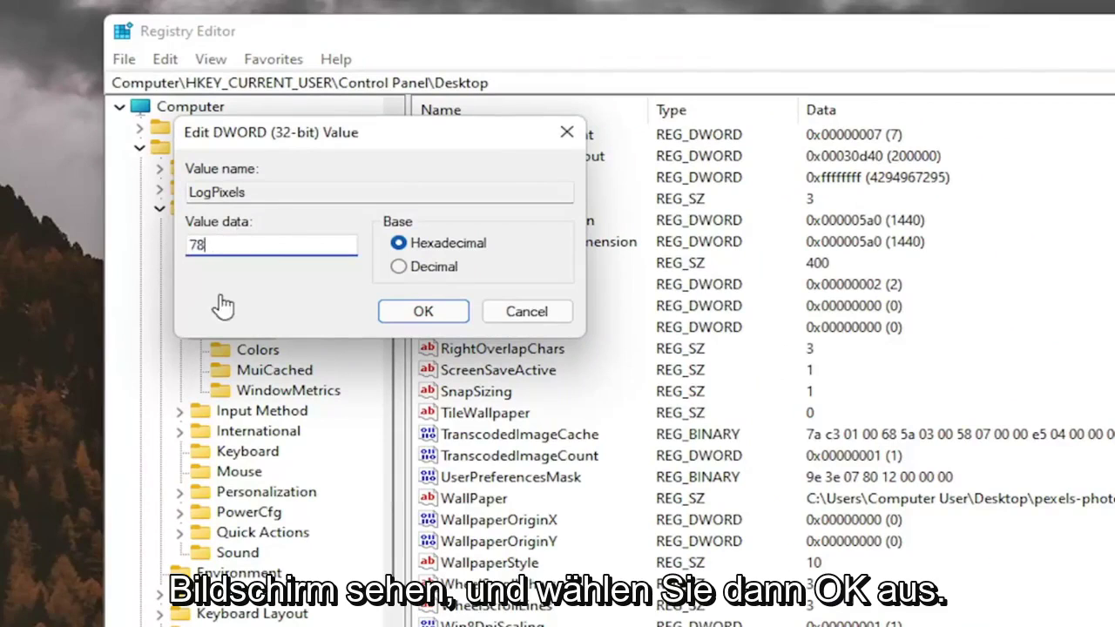
pyautogui.click(402, 314)
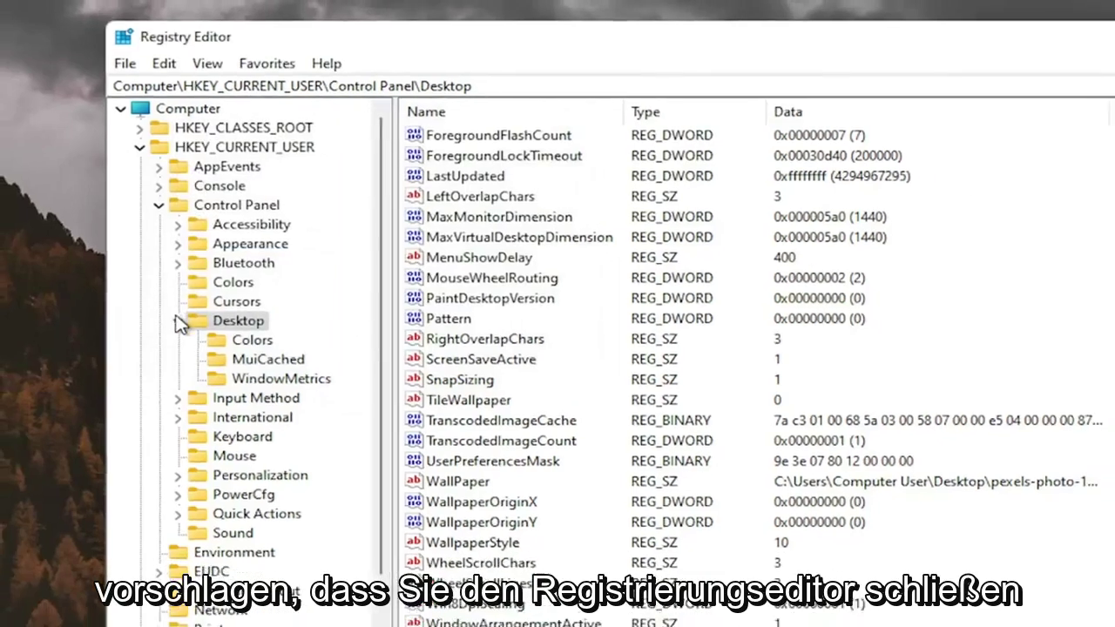
# - Collapse the expanded Desktop, Control Panel and HKEY_CURRENT_USER keys and close the Registry Editor
pyautogui.click(178, 329)
pyautogui.click(156, 201)
pyautogui.click(139, 148)
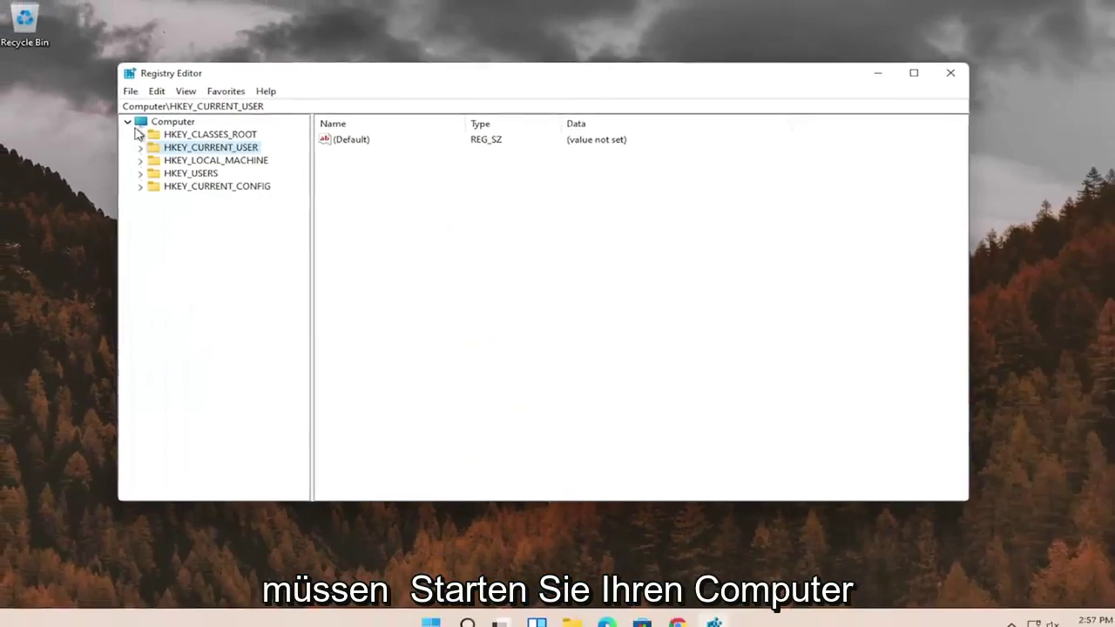
pyautogui.click(181, 112)
pyautogui.click(923, 76)
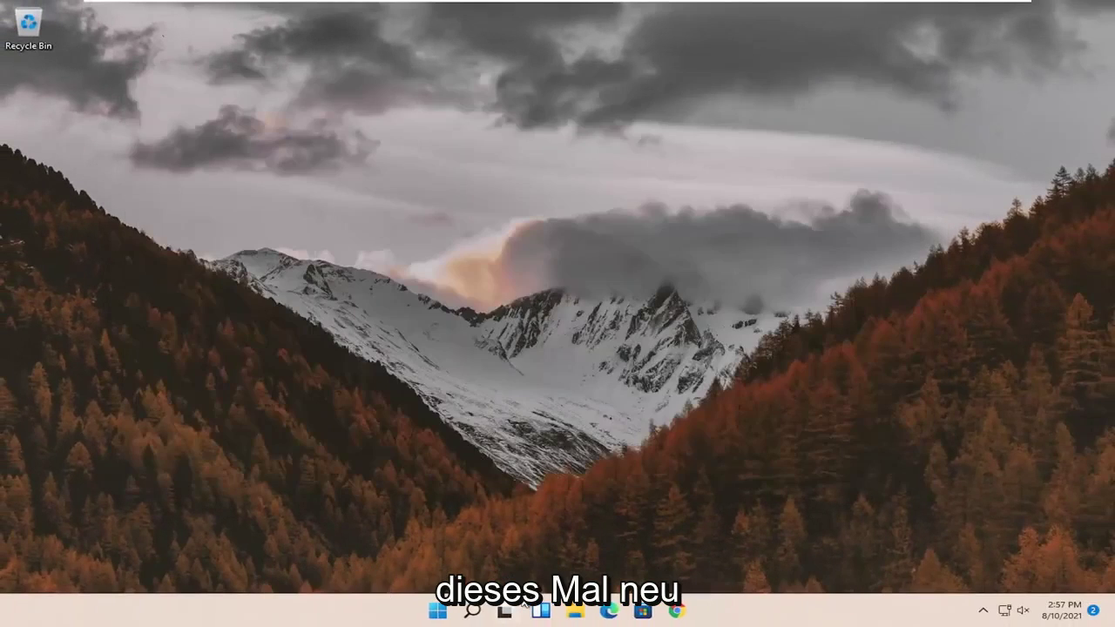
# - Open the computer's shut down or sign out options to reach Restart
pyautogui.rightClick(438, 612)
pyautogui.moveTo(459, 556)
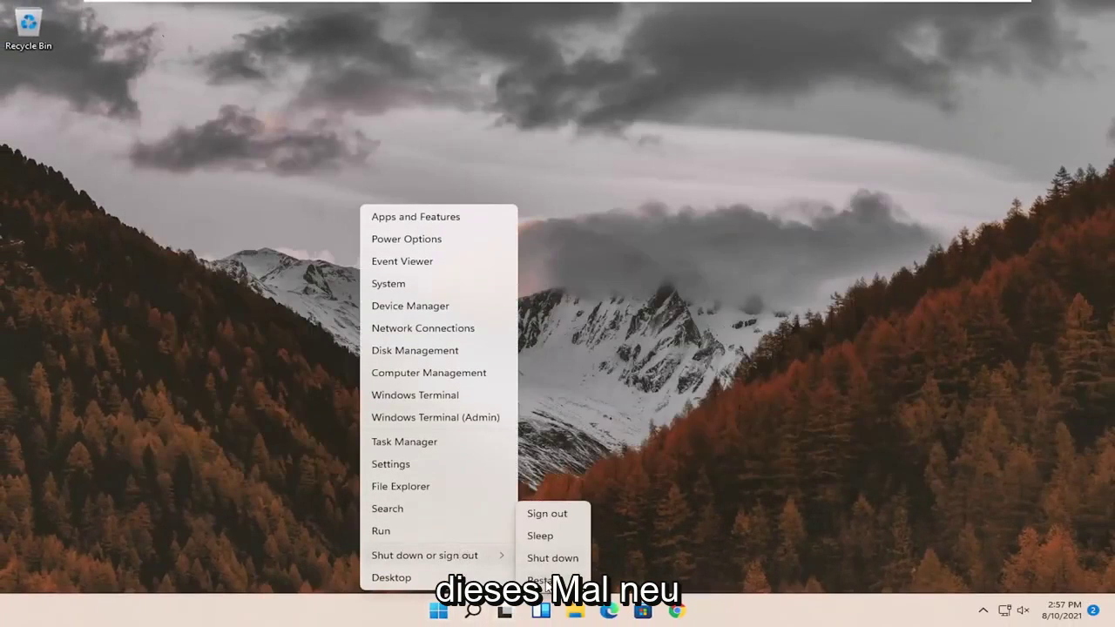